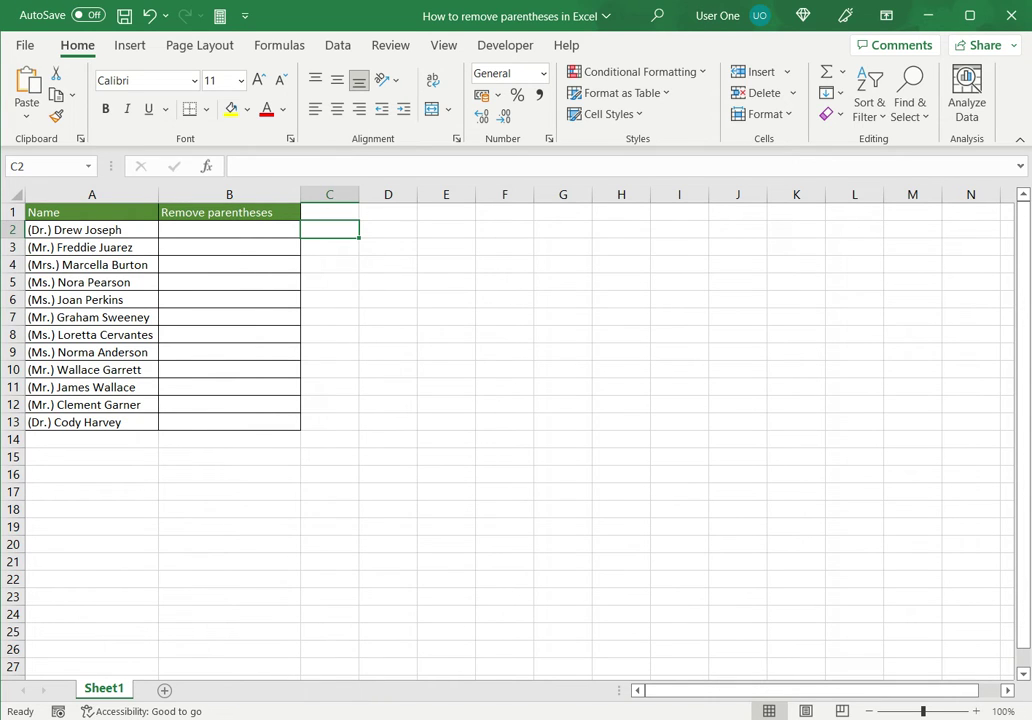
Replace every opening parenthesis "(" in the names with nothing using Replace All.
{"action": "left_click", "coordinate": [92, 212]}
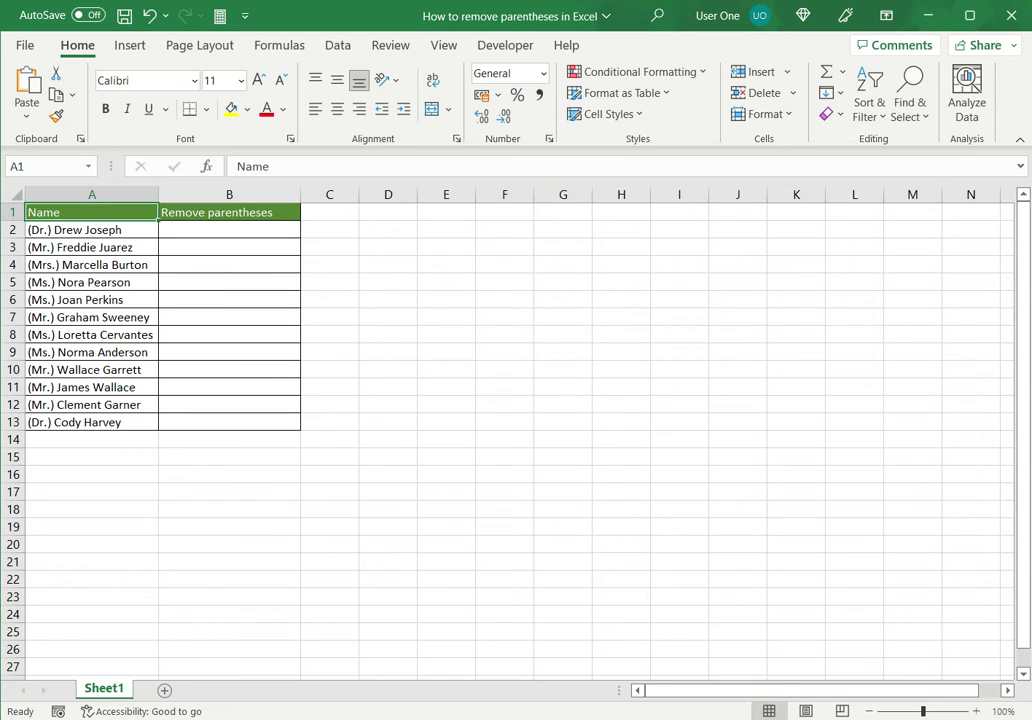
{"action": "left_click", "coordinate": [92, 230]}
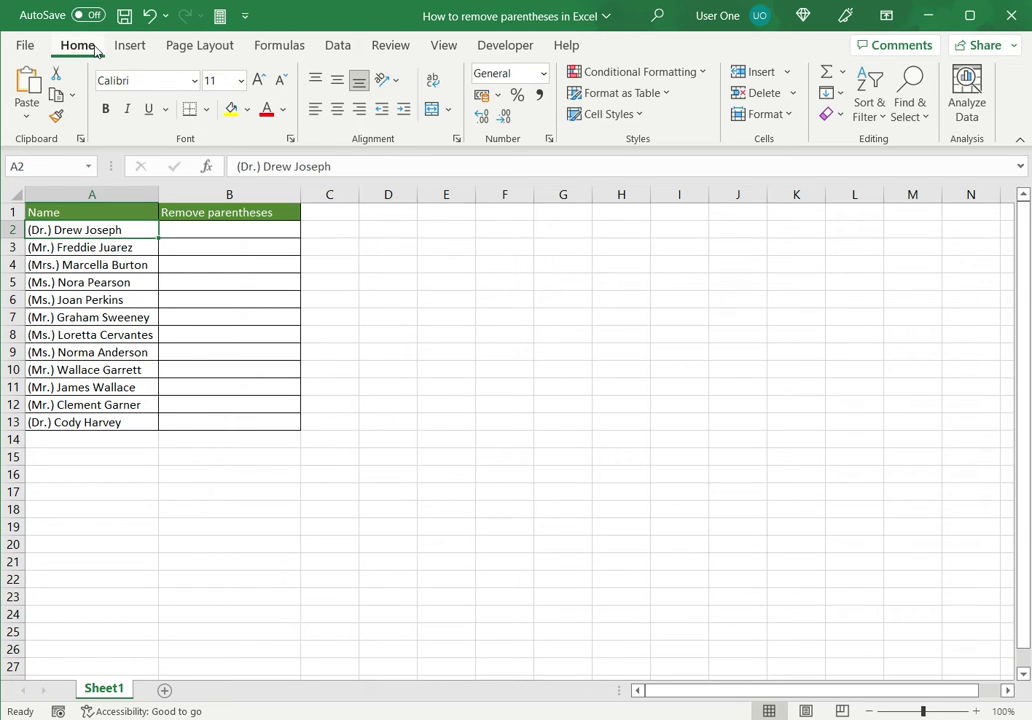
{"action": "left_click", "coordinate": [922, 116]}
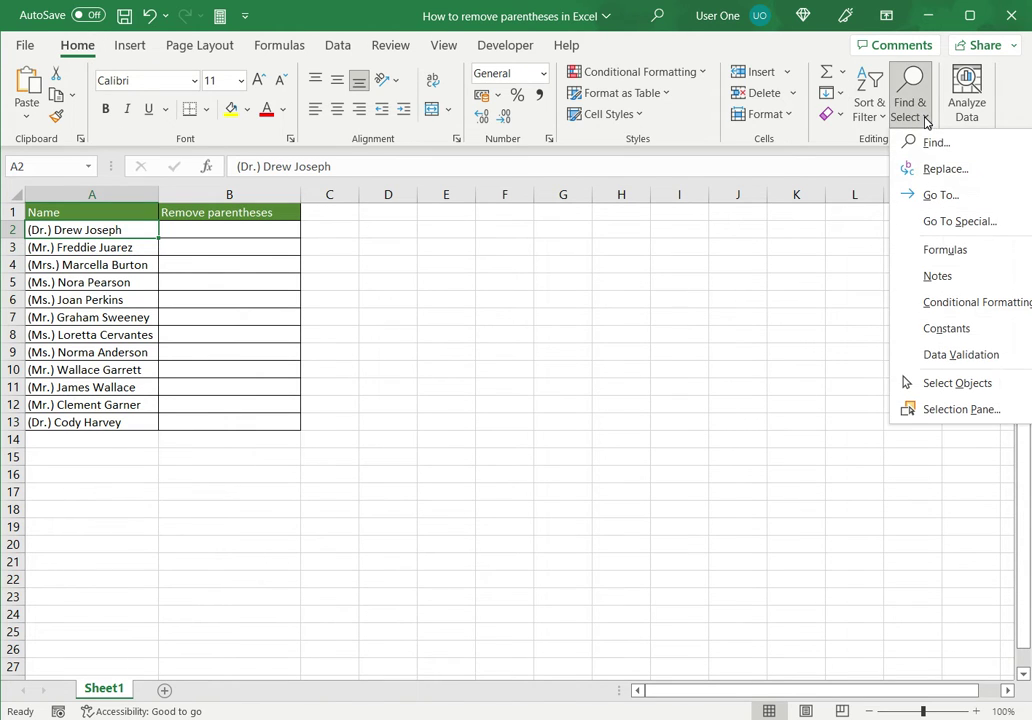
{"action": "left_click", "coordinate": [943, 170]}
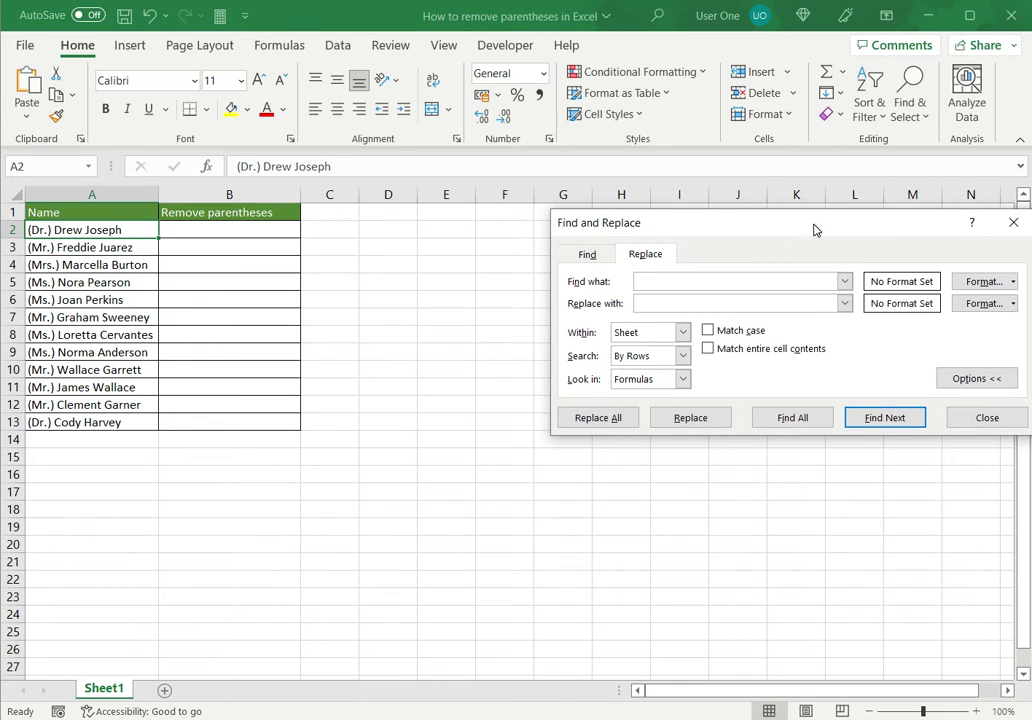
{"action": "left_click_drag", "start_coordinate": [813, 228], "coordinate": [504, 177]}
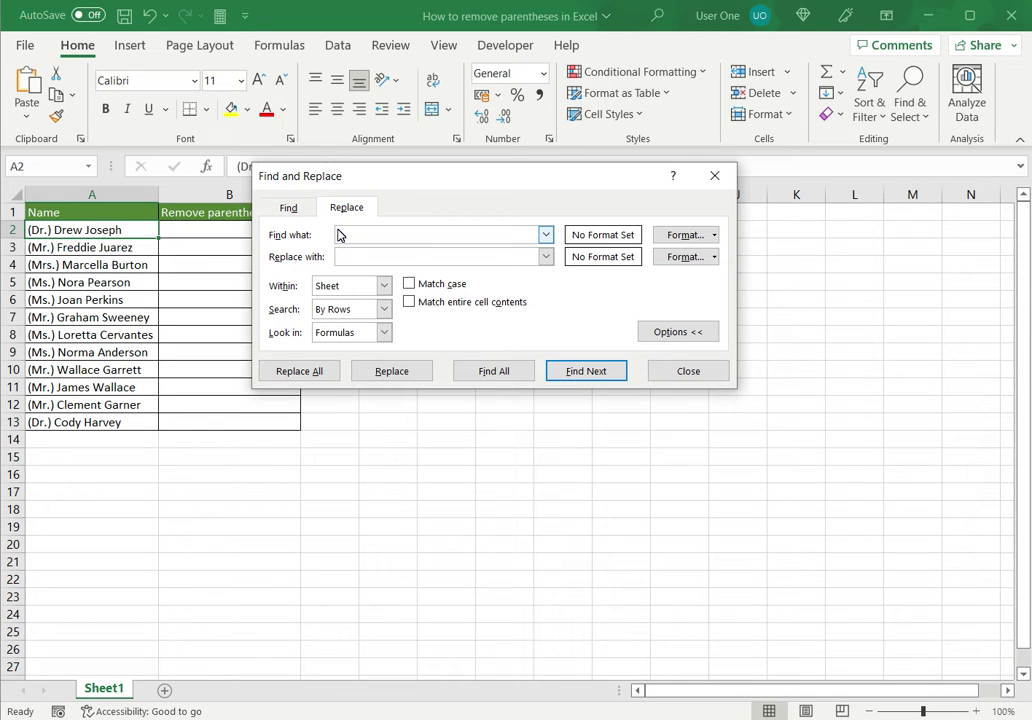
{"action": "type", "text": "("}
{"action": "left_click", "coordinate": [278, 371]}
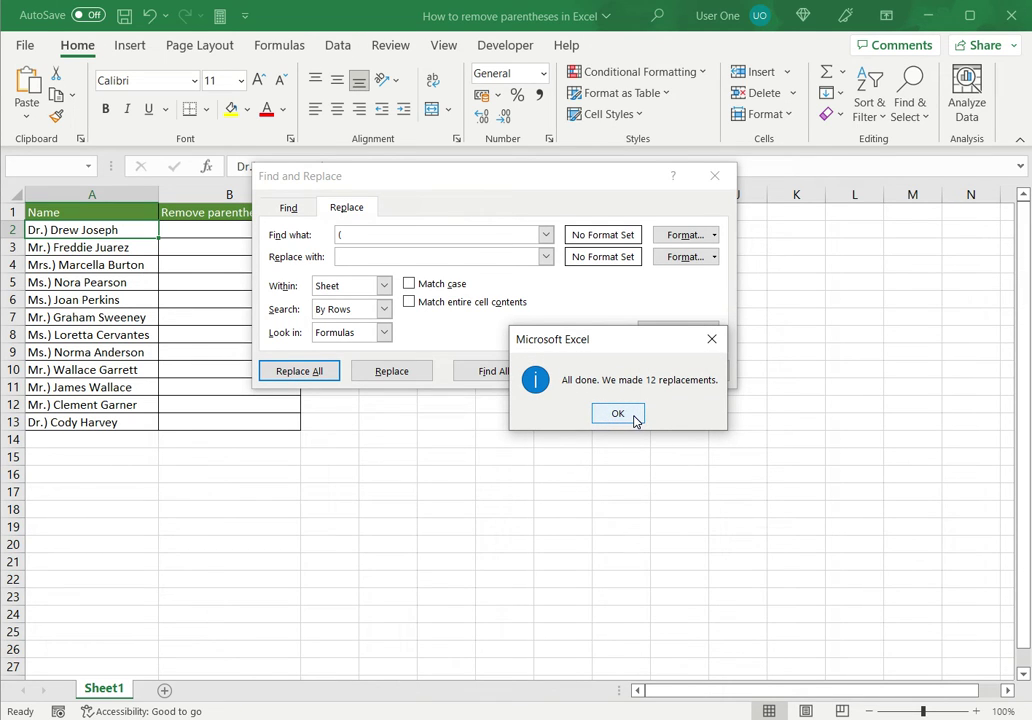
{"action": "left_click", "coordinate": [634, 418]}
Replace every closing parenthesis ")" with nothing using Replace All.
{"action": "key", "text": "alt+n"}
{"action": "key", "text": "BackSpace"}
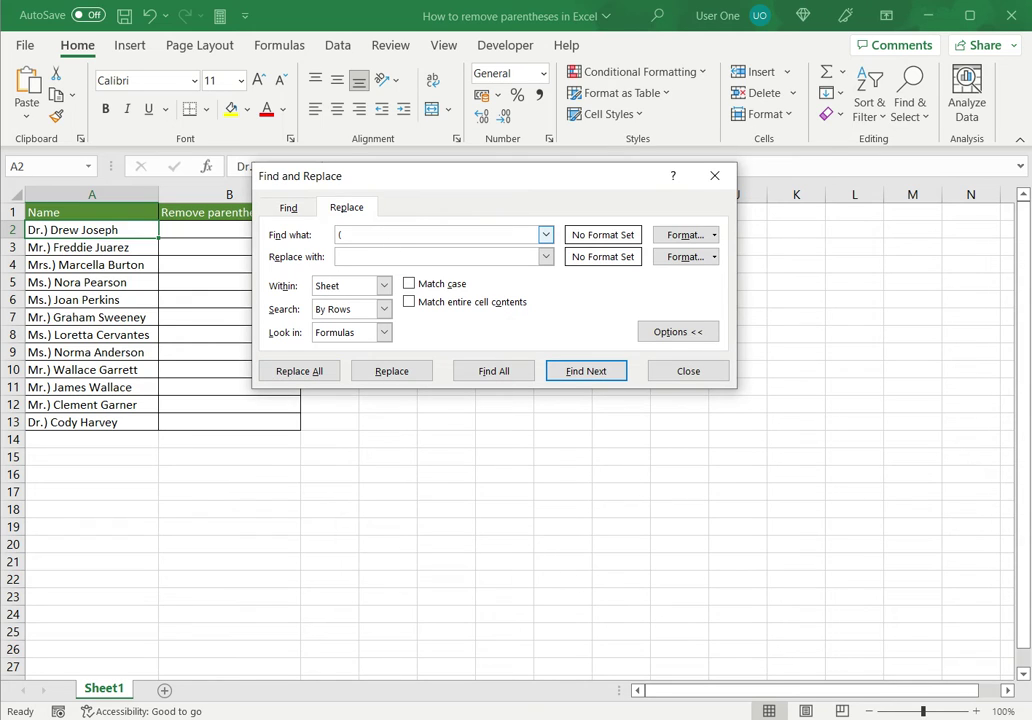
{"action": "type", "text": ")"}
{"action": "left_click", "coordinate": [314, 376]}
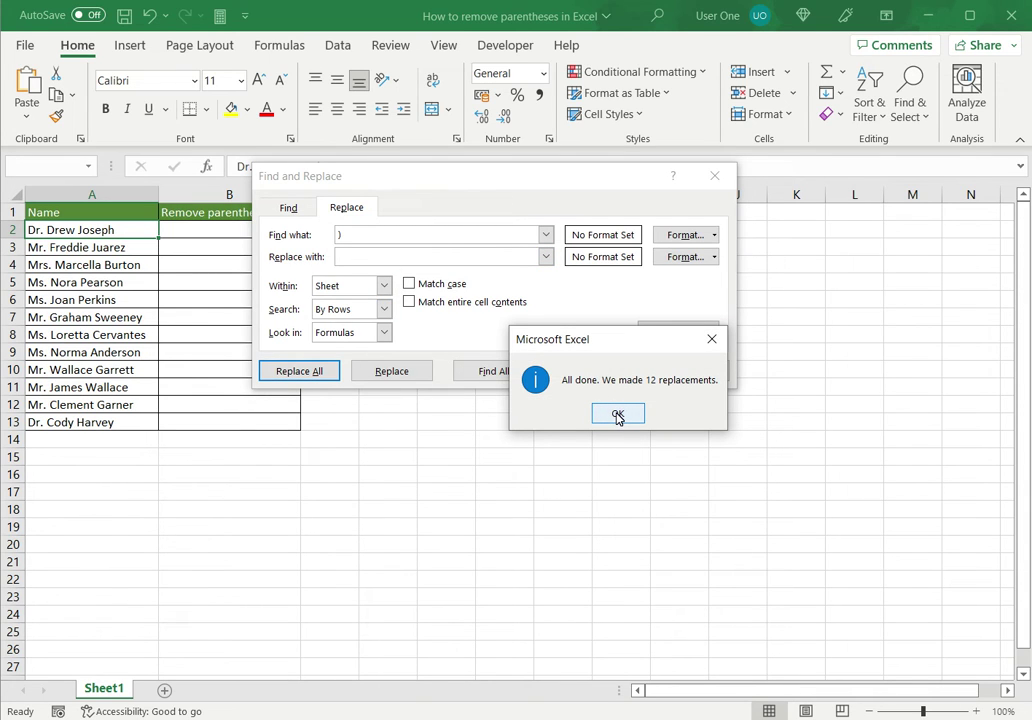
{"action": "left_click", "coordinate": [618, 416]}
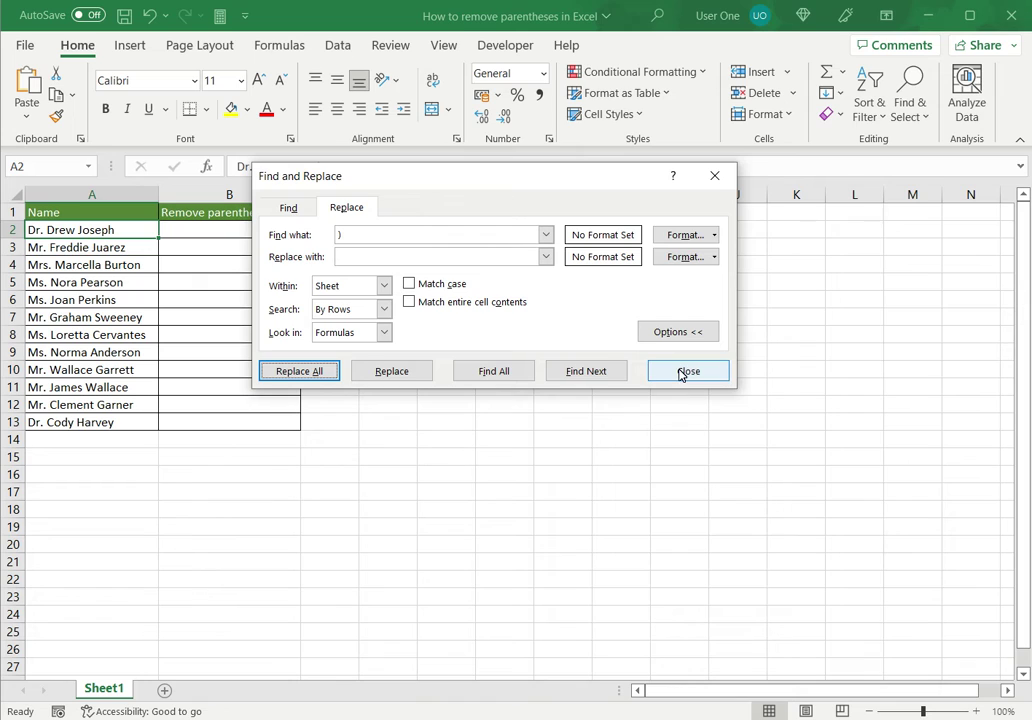
Close the Find and Replace dialog.
{"action": "left_click", "coordinate": [681, 372]}
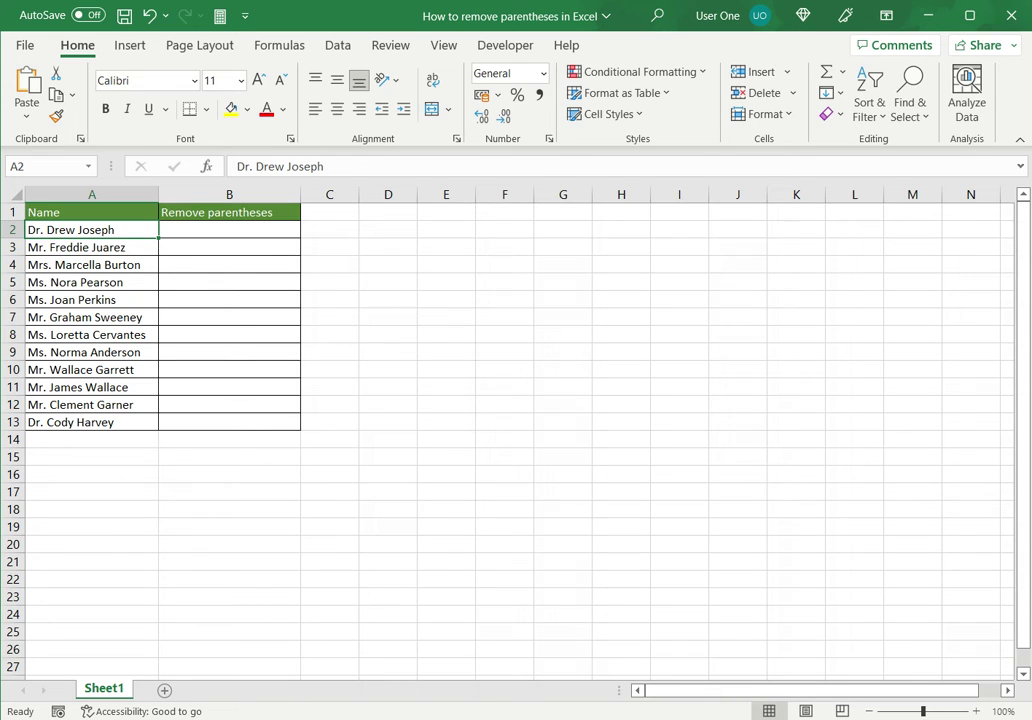
Undo the replacements, then enter =SUBSTITUTE(A2,"(","") in cell B2.
{"action": "key", "text": "ctrl+z"}
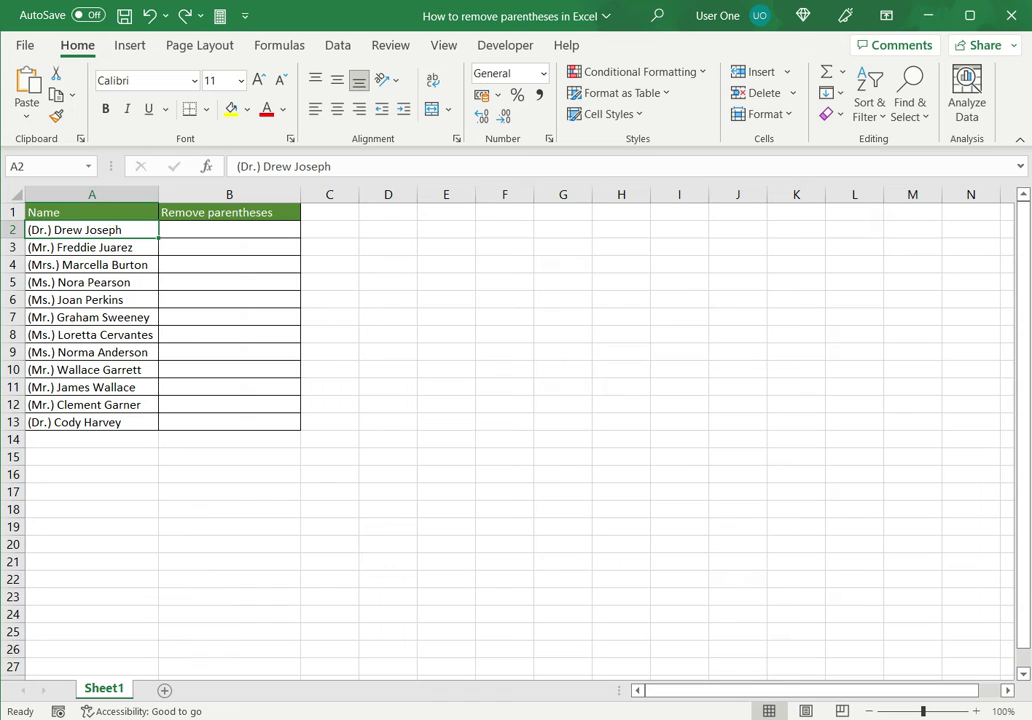
{"action": "left_click", "coordinate": [229, 229]}
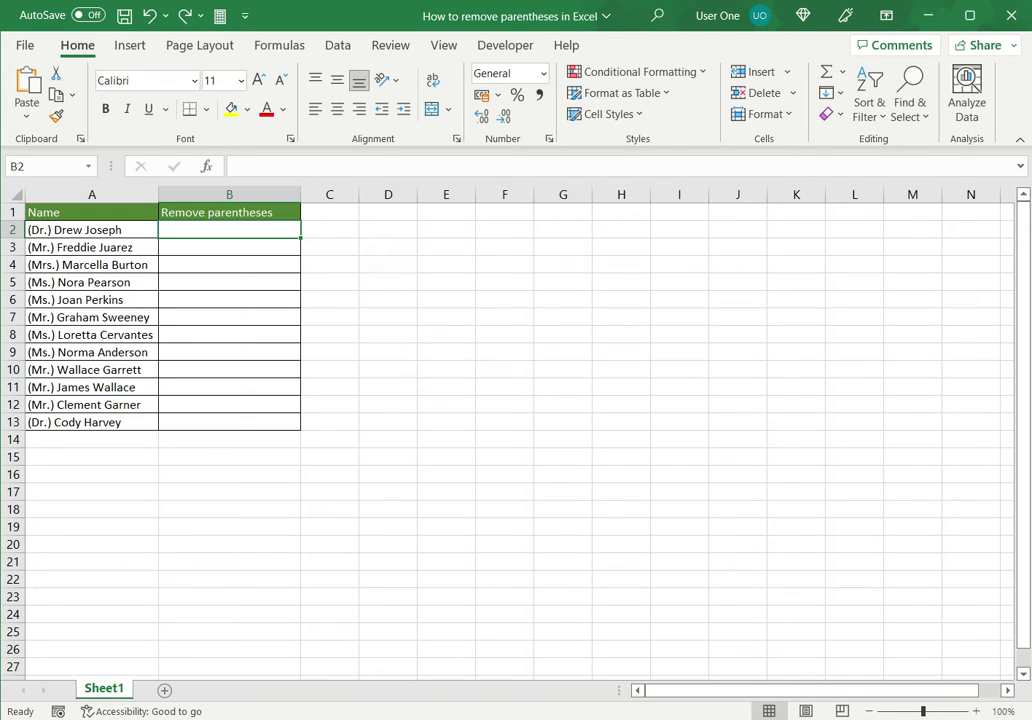
{"action": "type", "text": "=subst"}
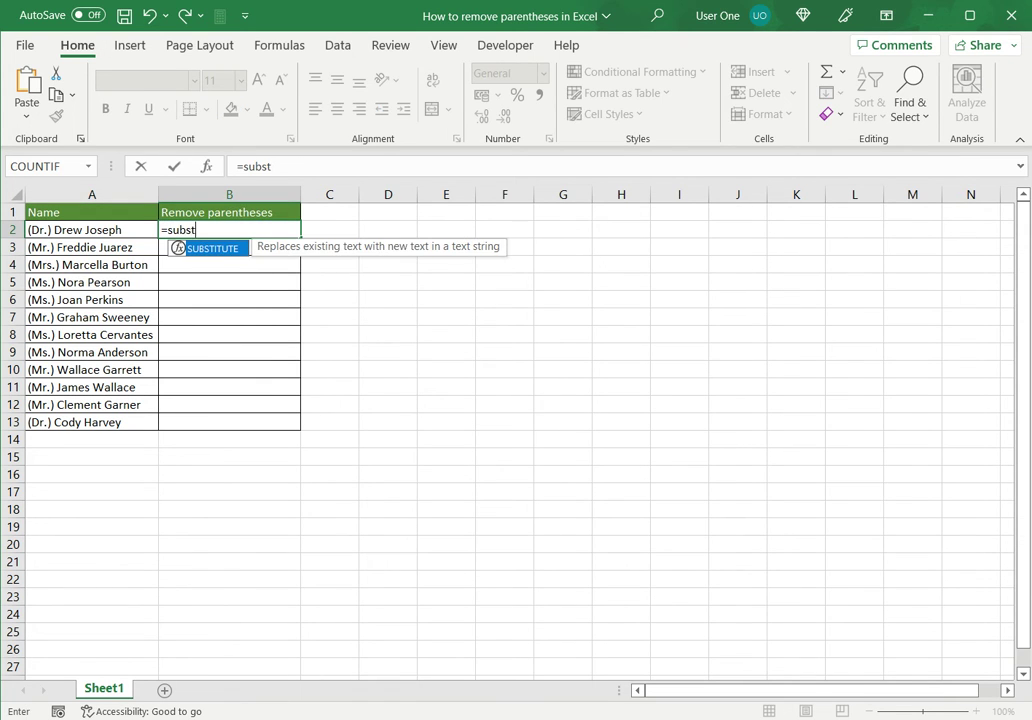
{"action": "type", "text": "itute("}
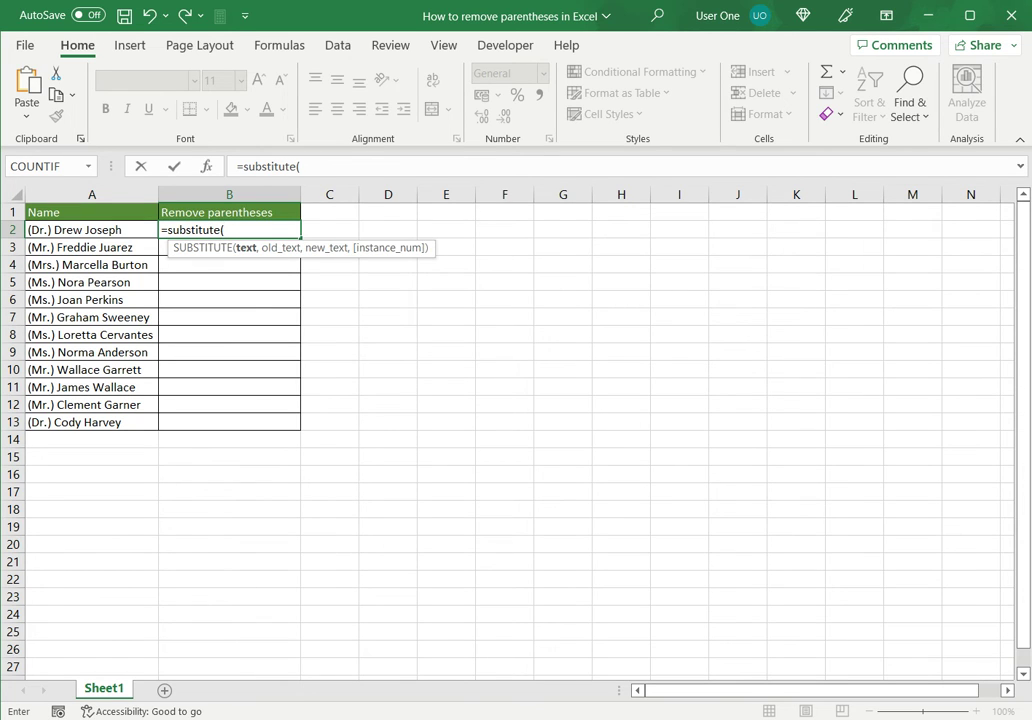
{"action": "left_click", "coordinate": [92, 229]}
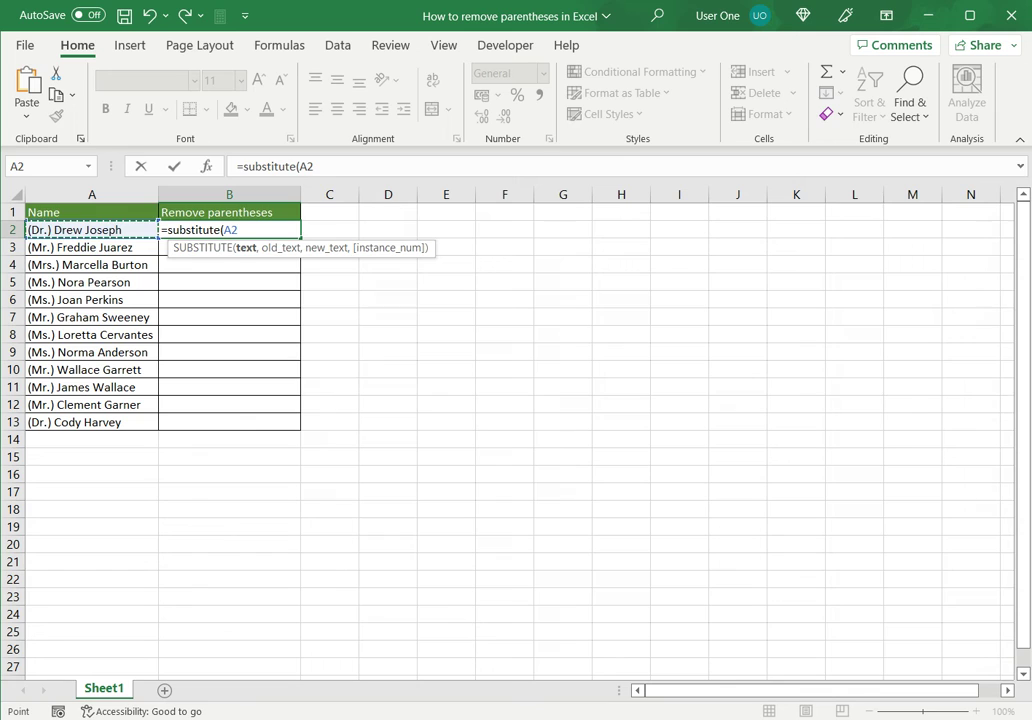
{"action": "type", "text": ","}
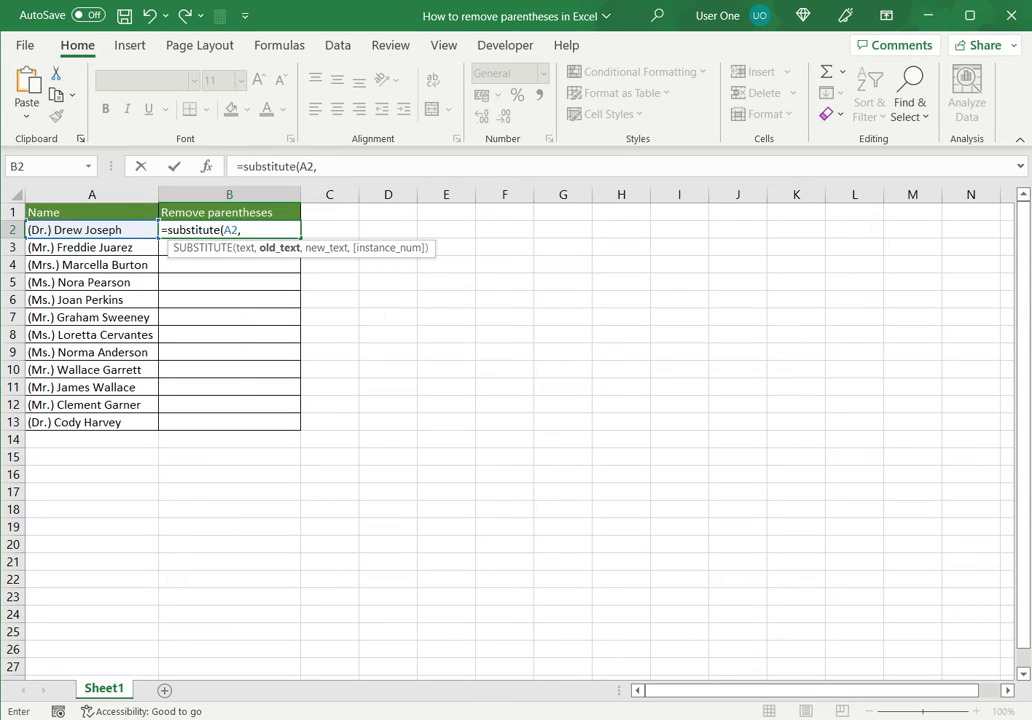
{"action": "type", "text": "\"(\","}
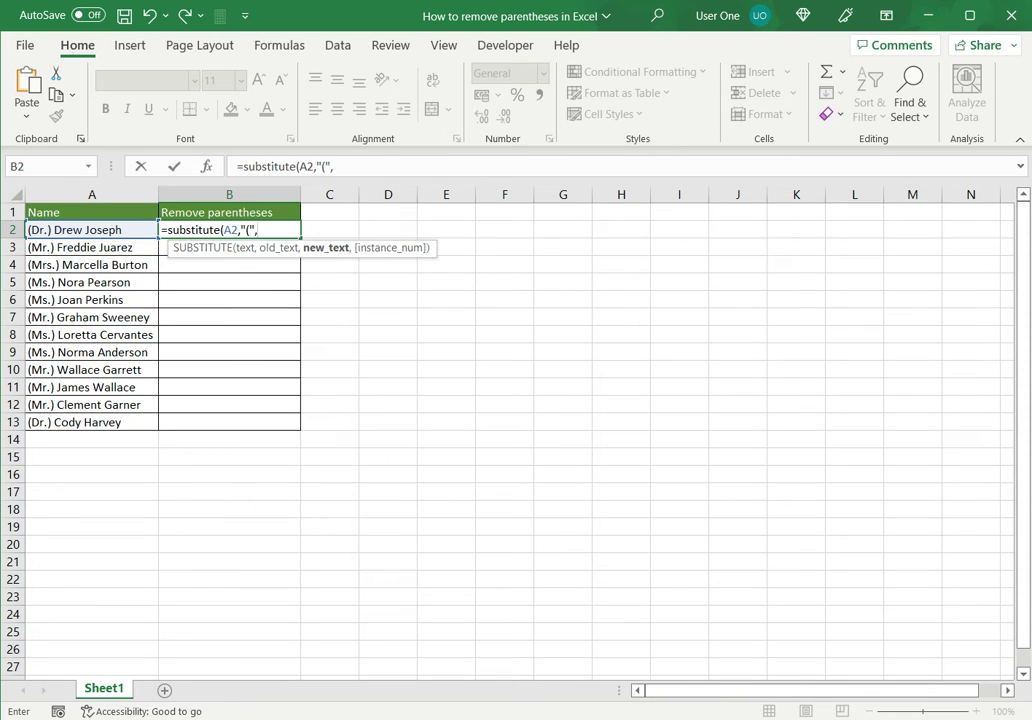
{"action": "type", "text": "\"\""}
{"action": "type", "text": ")"}
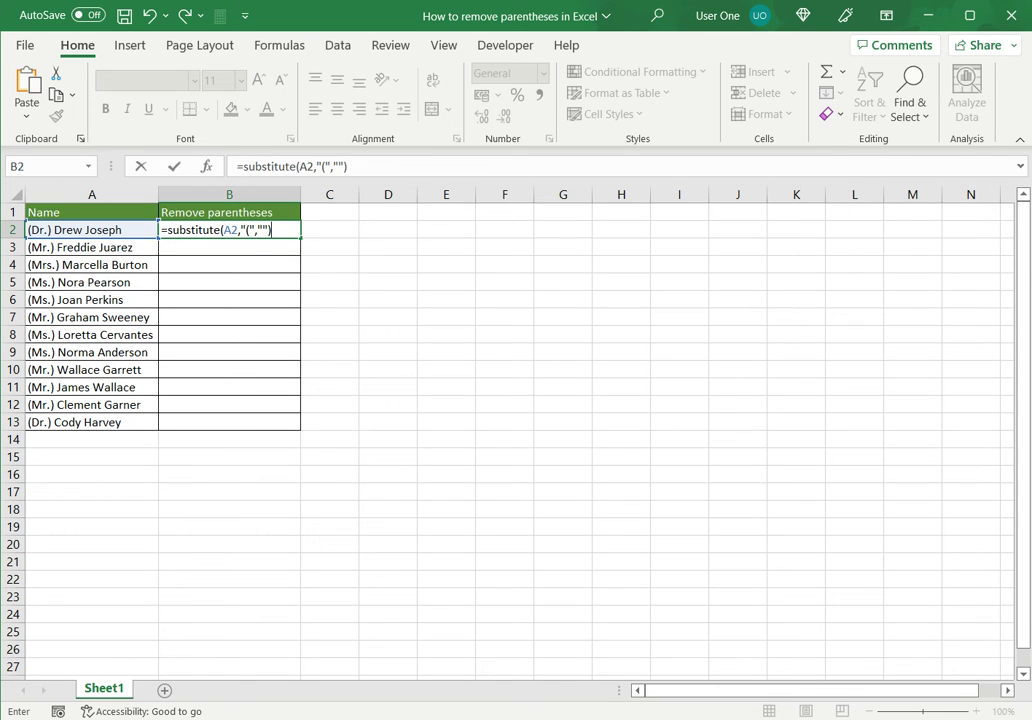
{"action": "key", "text": "Return"}
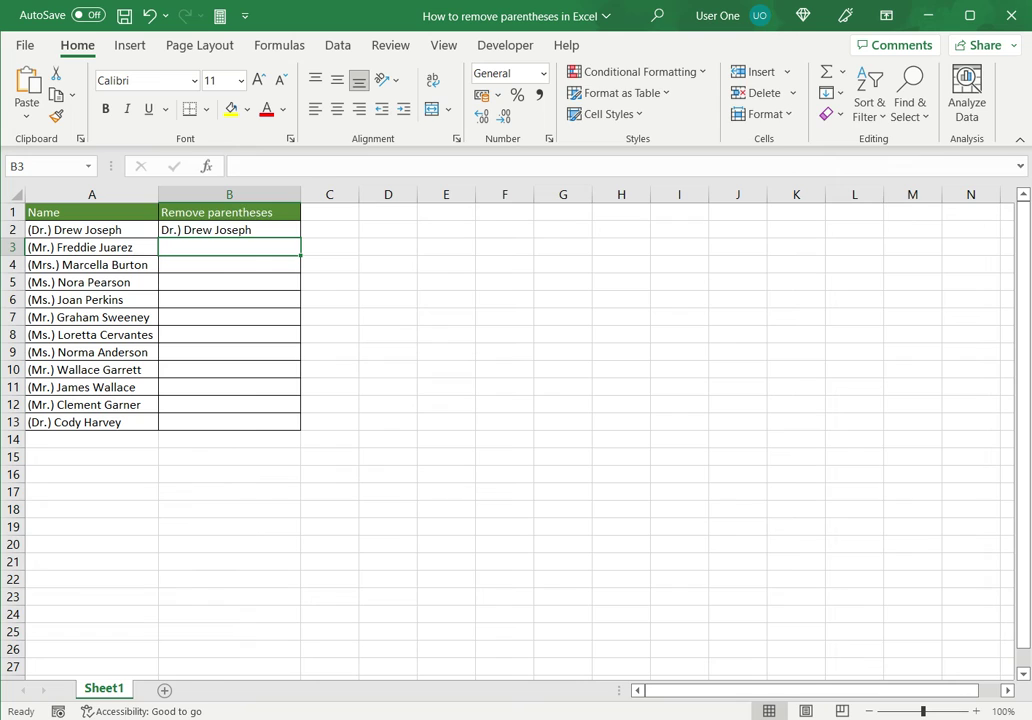
Change B2's formula to =SUBSTITUTE(SUBSTITUTE(A2,"(",""),")","") to remove both parentheses.
{"action": "left_click", "coordinate": [229, 230]}
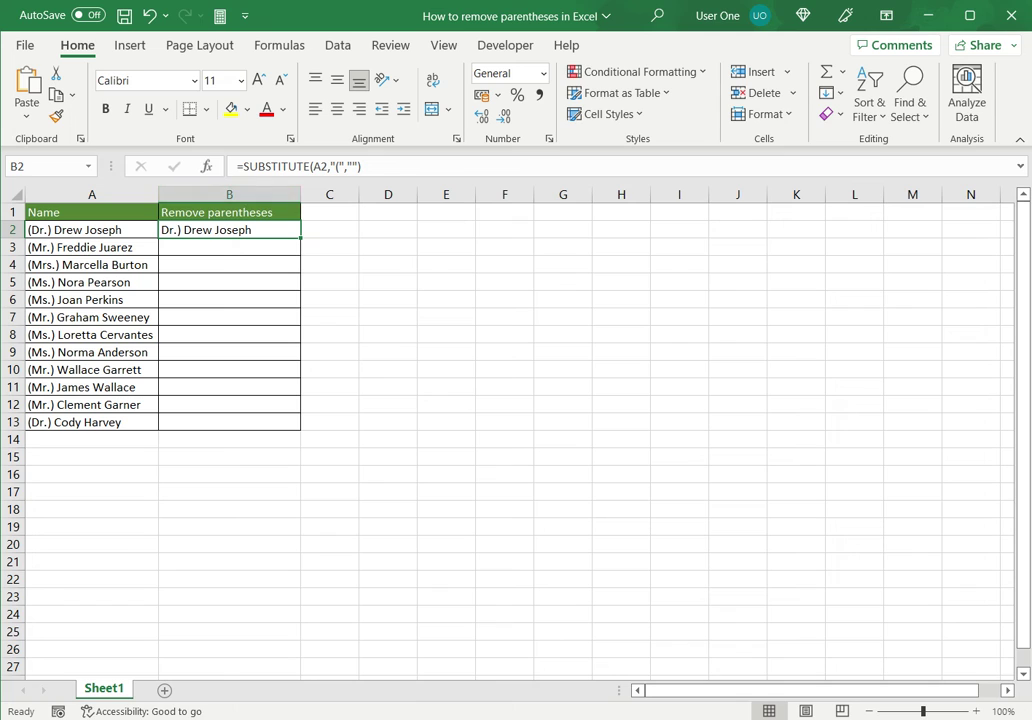
{"action": "left_click", "coordinate": [236, 168]}
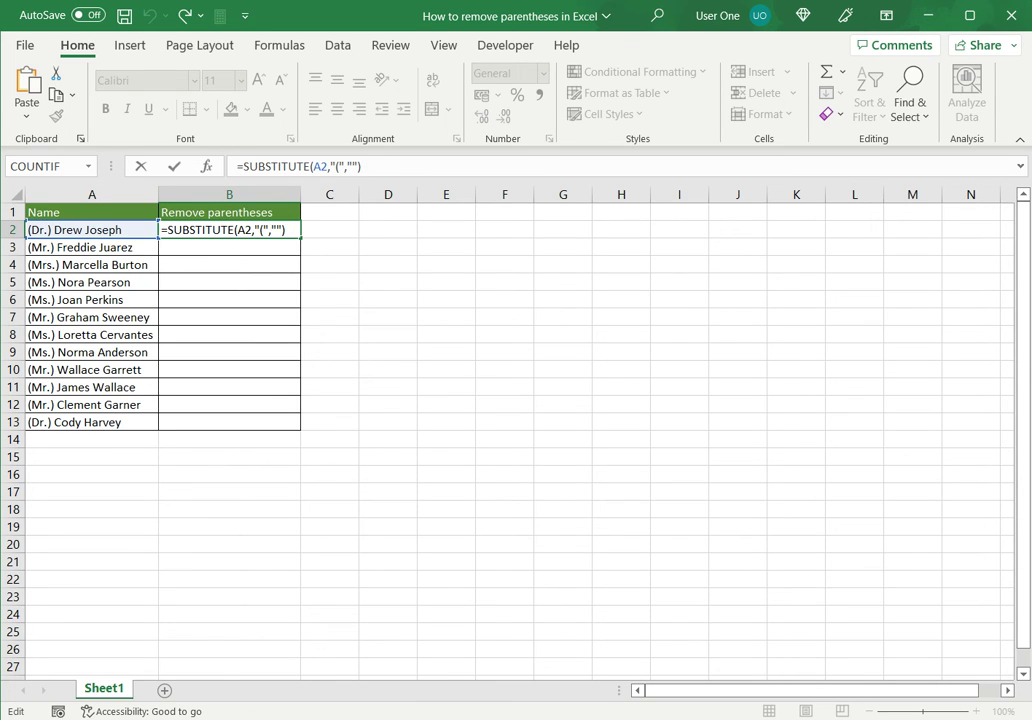
{"action": "type", "text": "subst"}
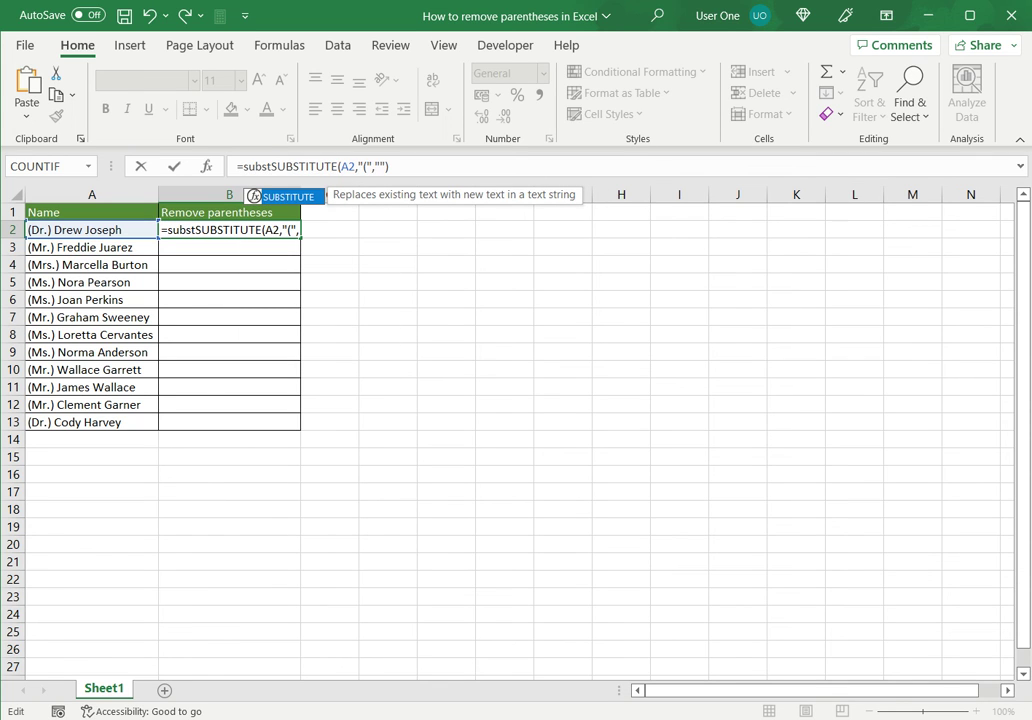
{"action": "type", "text": "itu"}
{"action": "type", "text": "te("}
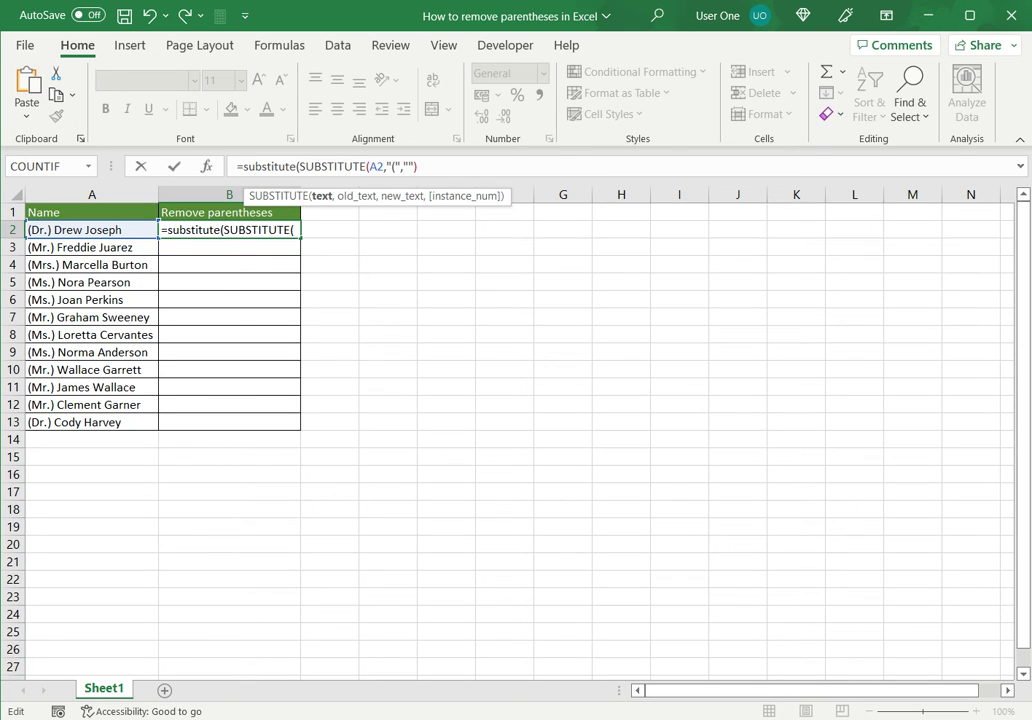
{"action": "left_click", "coordinate": [462, 175]}
{"action": "type", "text": ","}
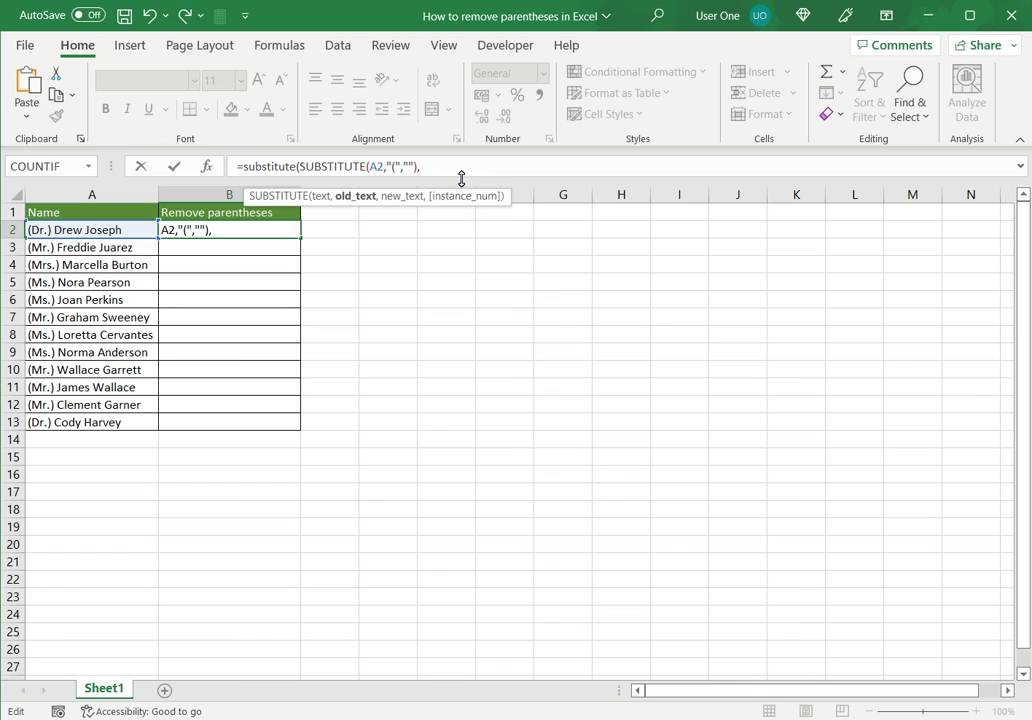
{"action": "type", "text": "\")\""}
{"action": "type", "text": ",\"\""}
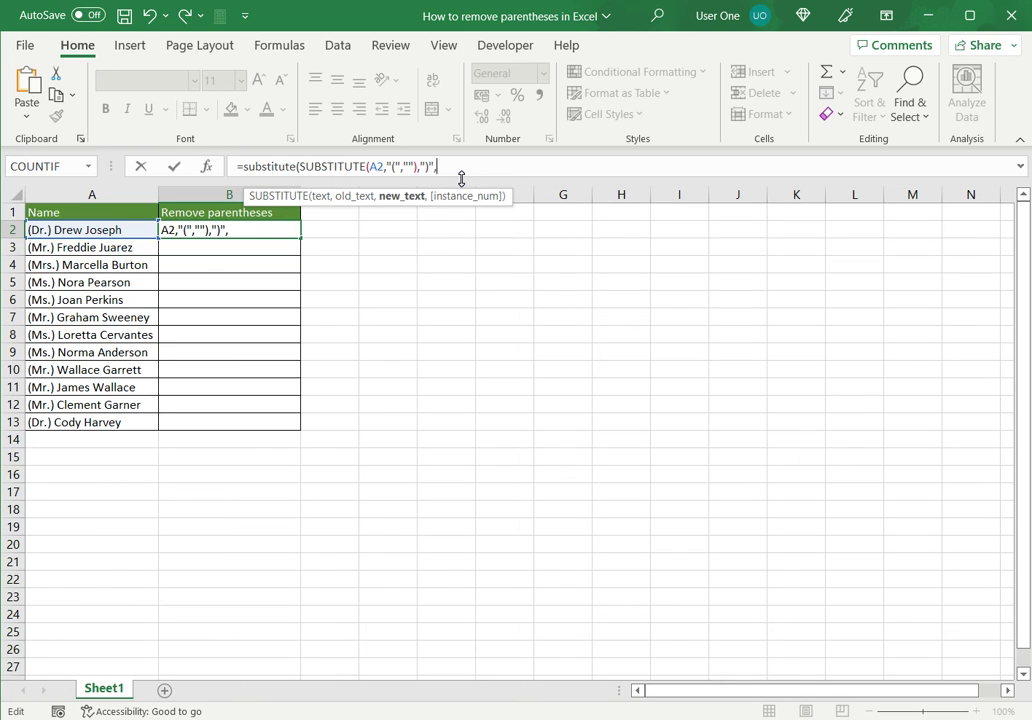
{"action": "type", "text": ")"}
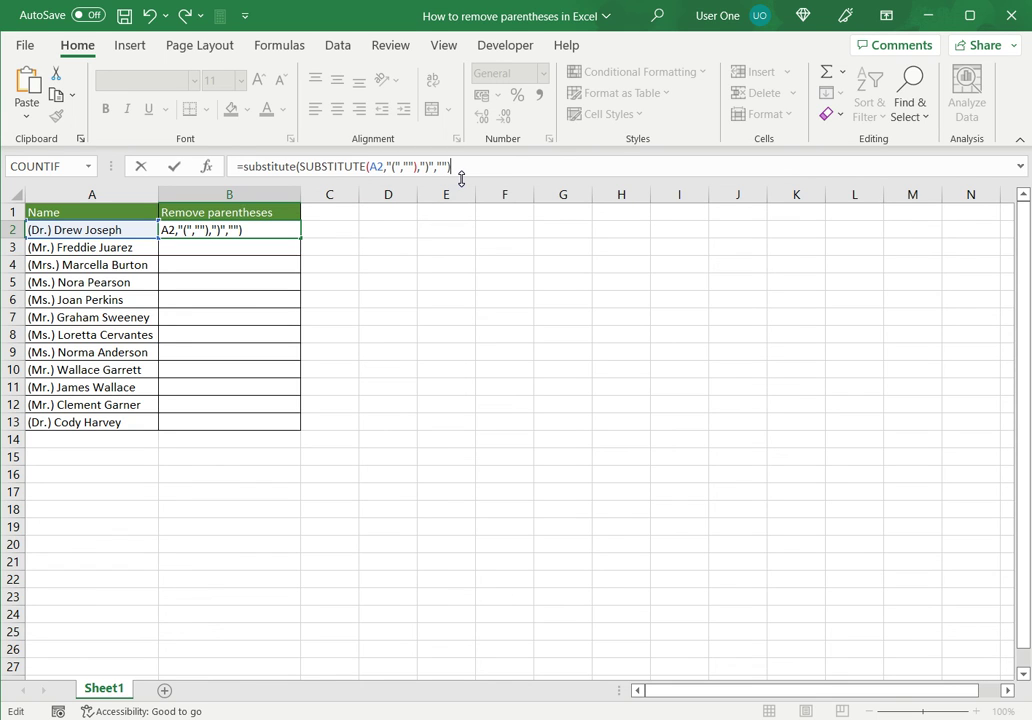
{"action": "key", "text": "Return"}
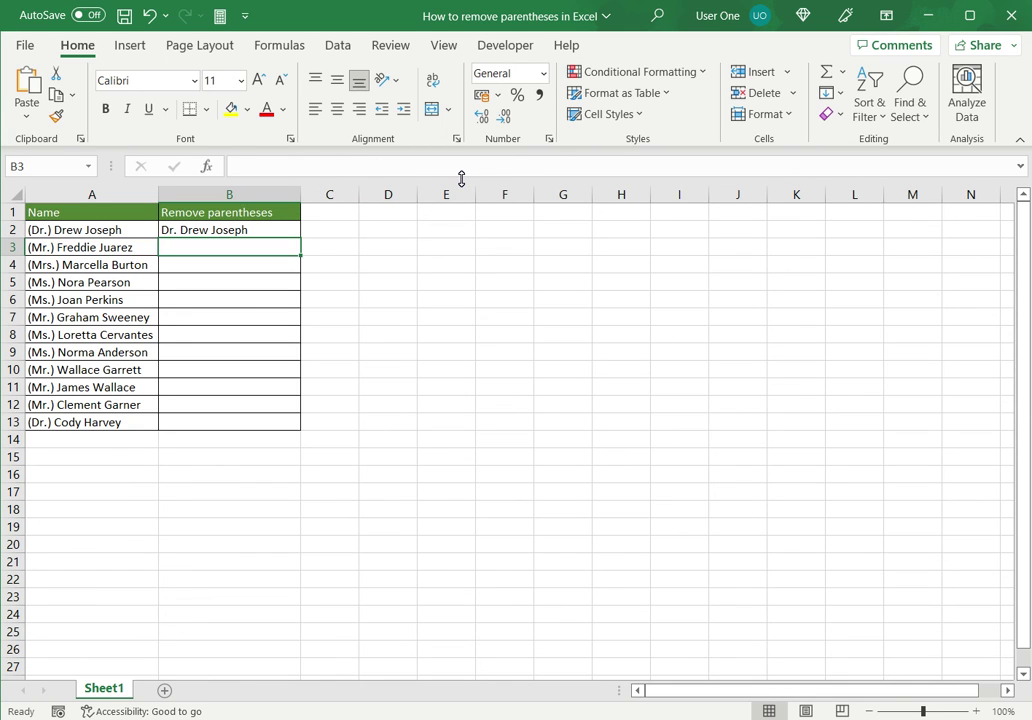
Fill B2's nested SUBSTITUTE formula down through B13.
{"action": "key", "text": "Up"}
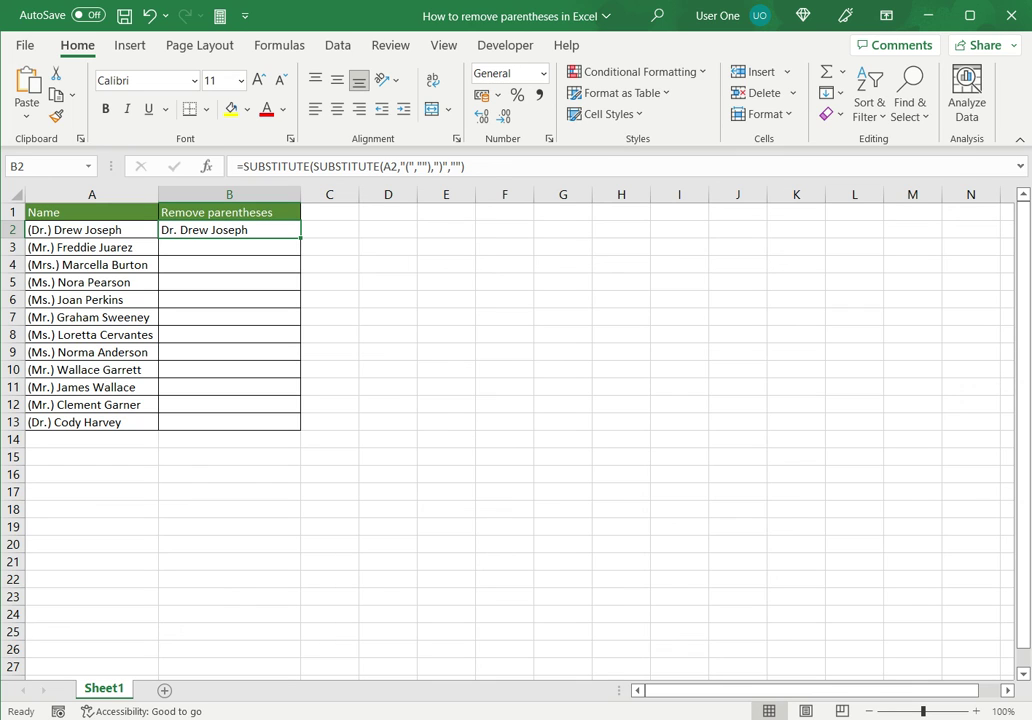
{"action": "left_click_drag", "start_coordinate": [301, 238], "coordinate": [301, 430]}
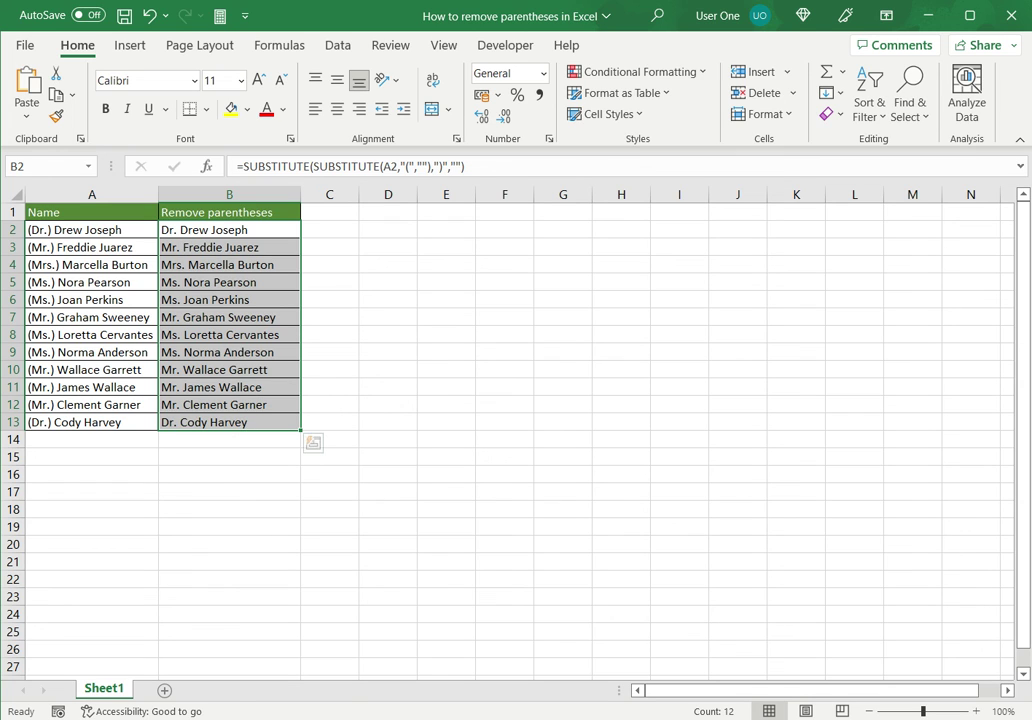
{"action": "left_click", "coordinate": [329, 229]}
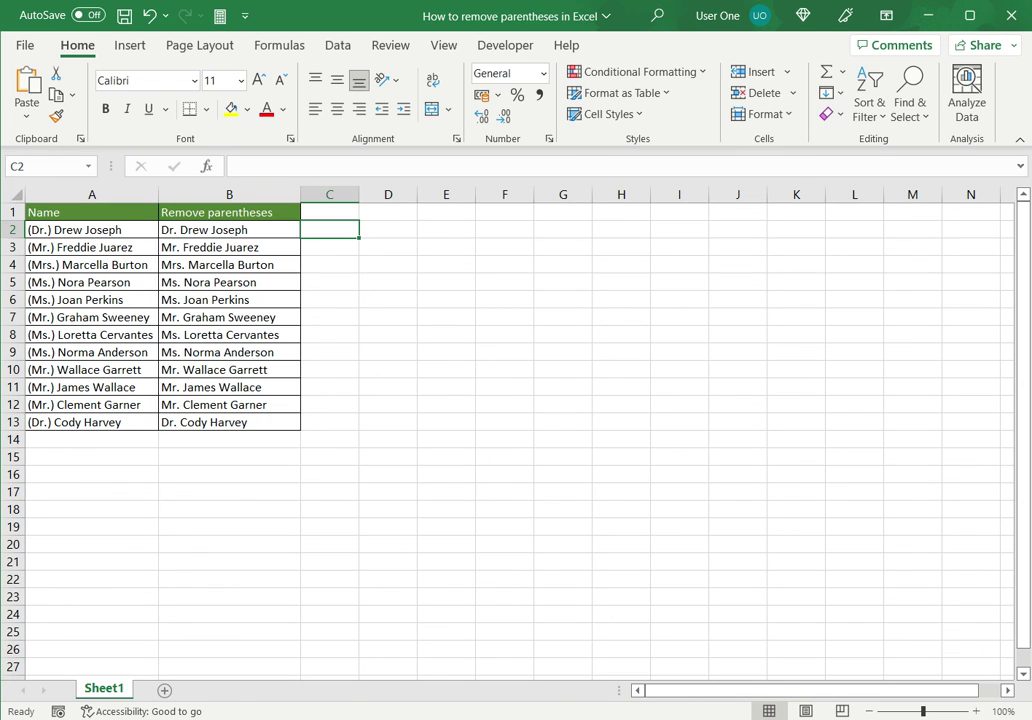